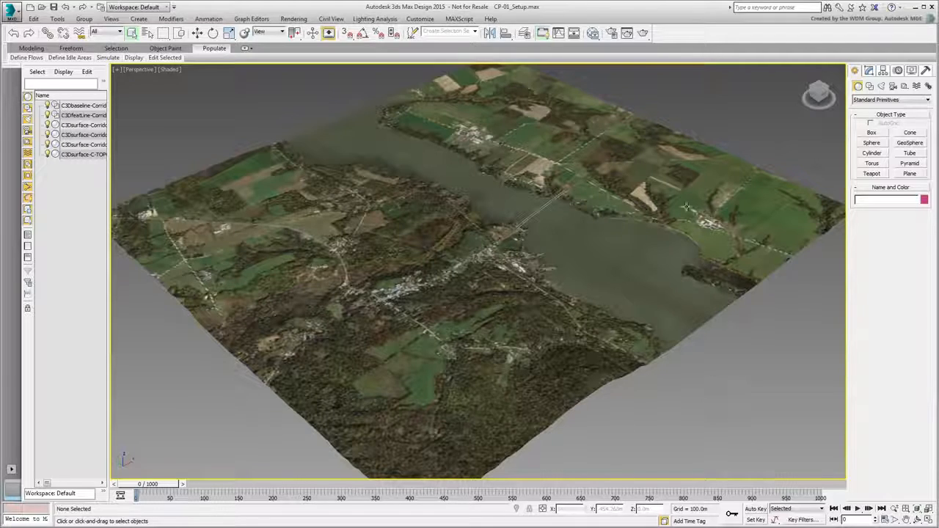
Step: Set the render output size to the HDTV (video) format at 960 by 540 pixels
{"action": "left_click", "coordinate": [611, 35]}
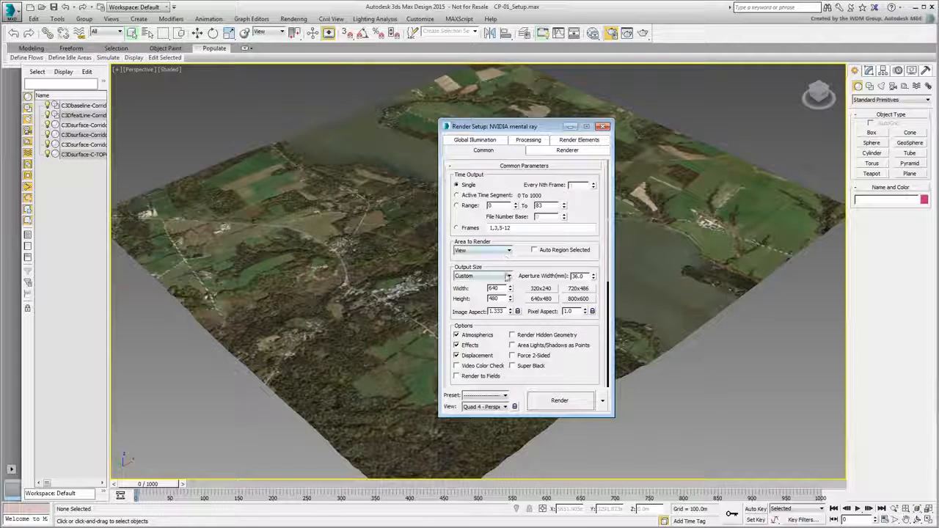
{"action": "left_click", "coordinate": [507, 276]}
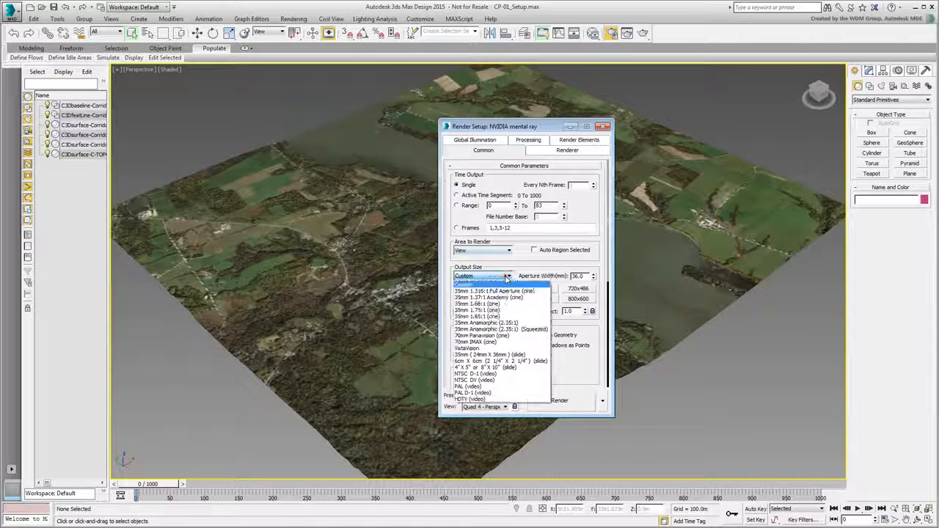
{"action": "left_click", "coordinate": [471, 399]}
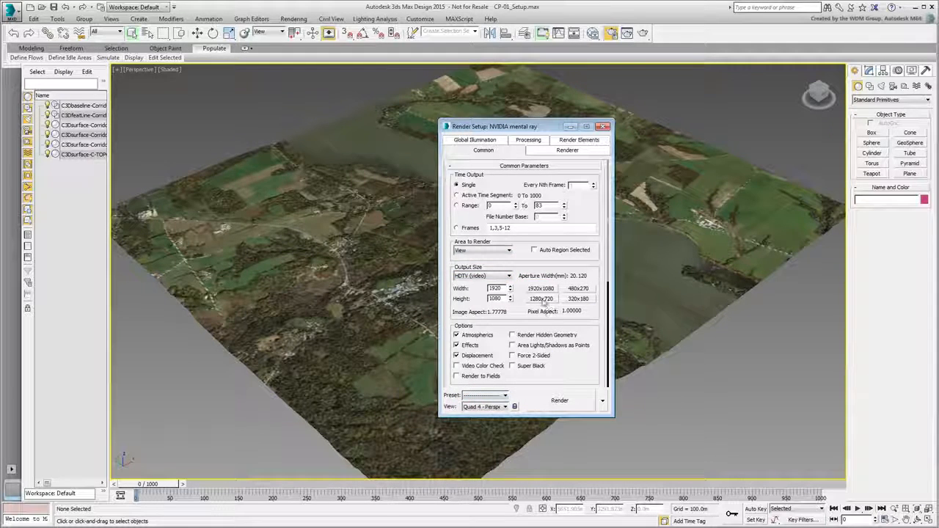
{"action": "left_click", "coordinate": [541, 298]}
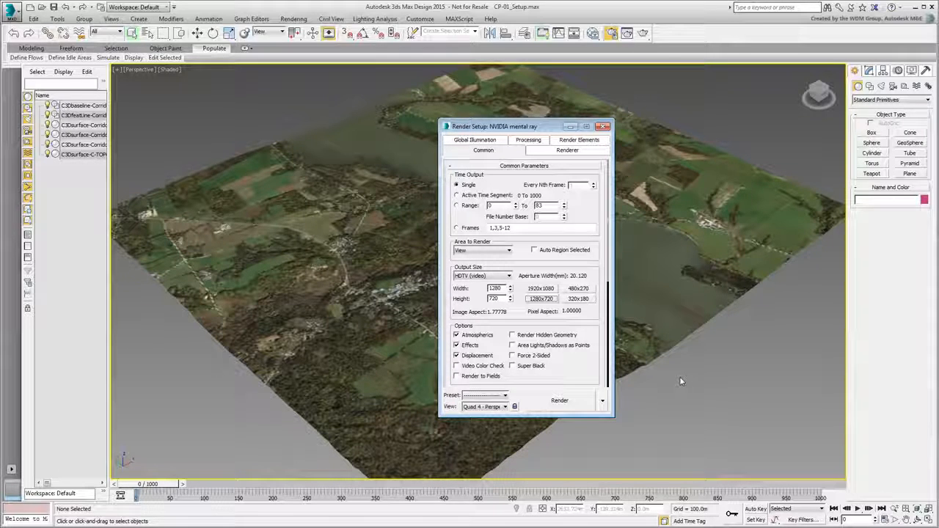
{"action": "double_click", "coordinate": [503, 287]}
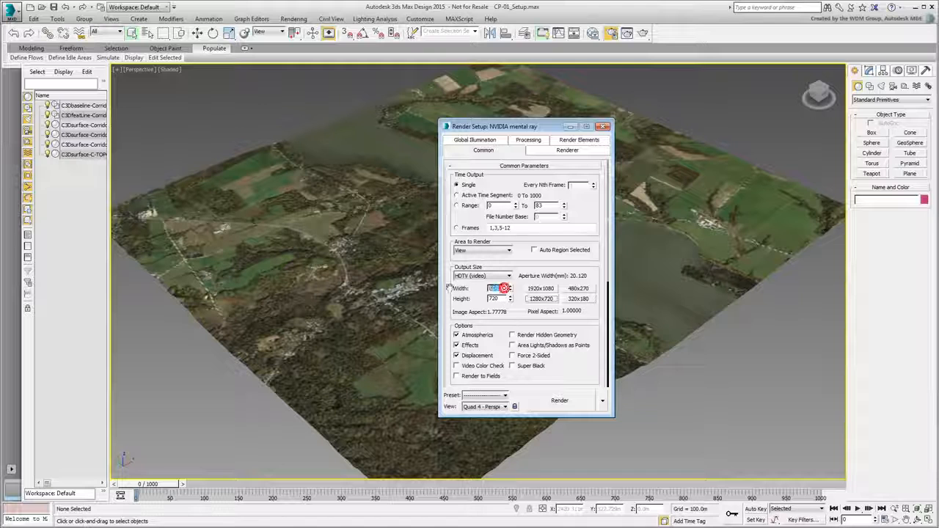
{"action": "type", "text": "960"}
{"action": "key", "text": "Return"}
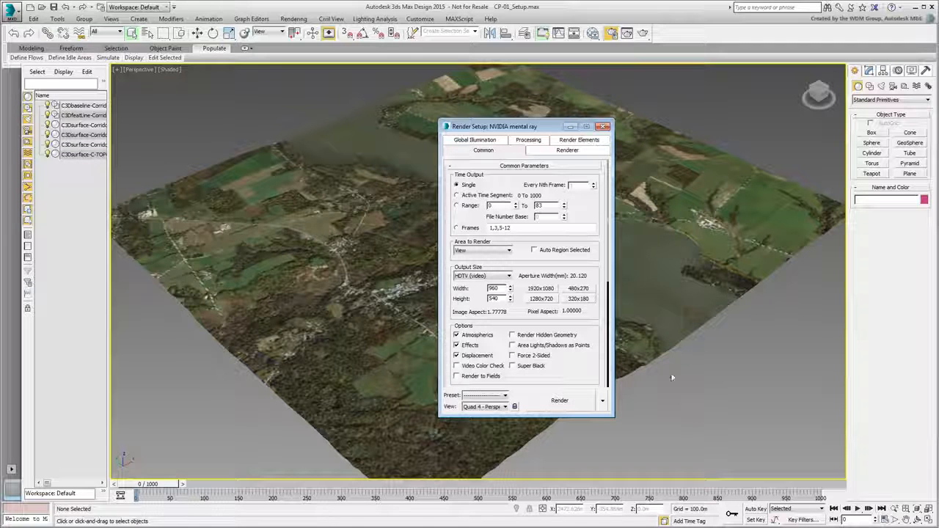
{"action": "left_click", "coordinate": [601, 127]}
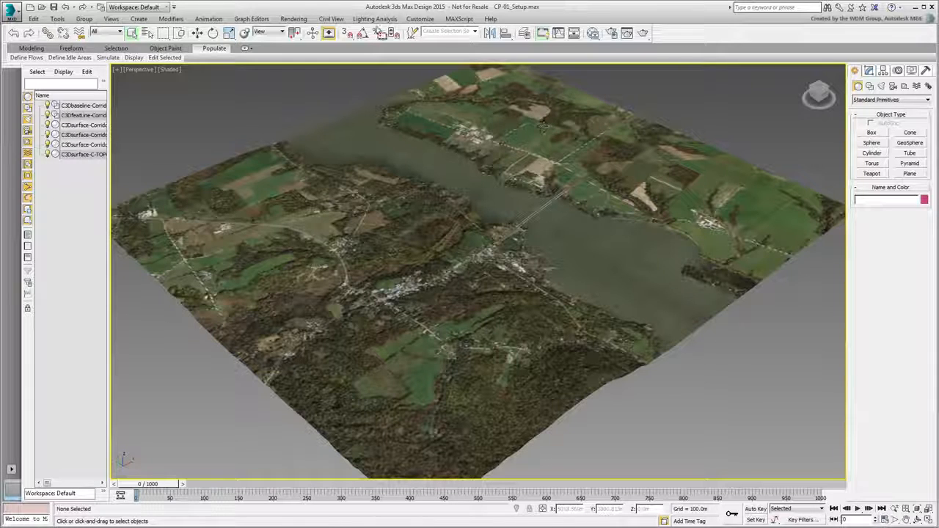
Step: Initialize Civil View and dock the Civil View Explorer beside the scene object list
{"action": "left_click", "coordinate": [330, 19]}
{"action": "left_click", "coordinate": [351, 30]}
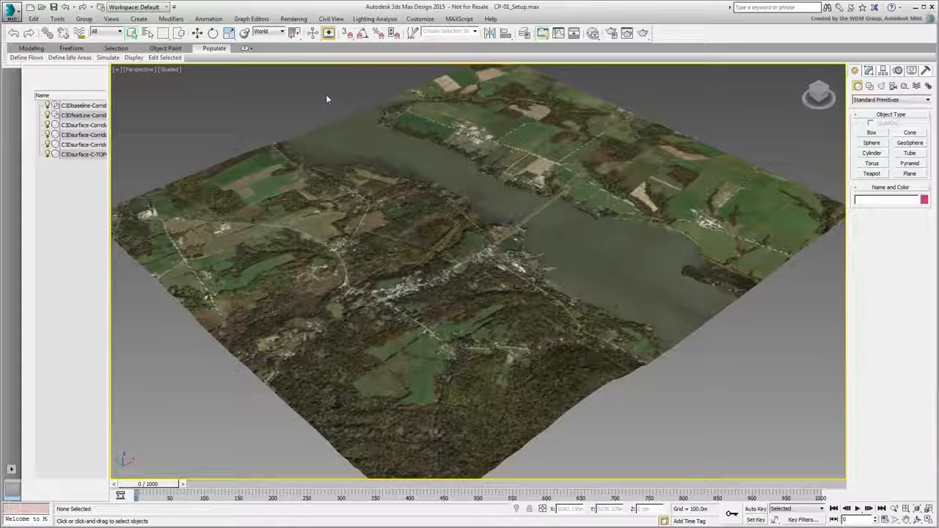
{"action": "left_click", "coordinate": [331, 19]}
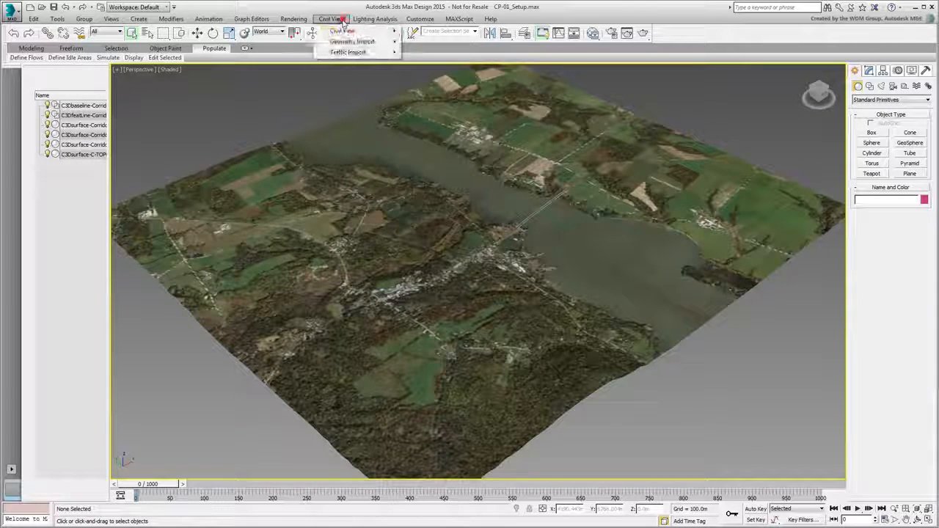
{"action": "mouse_move", "coordinate": [347, 32]}
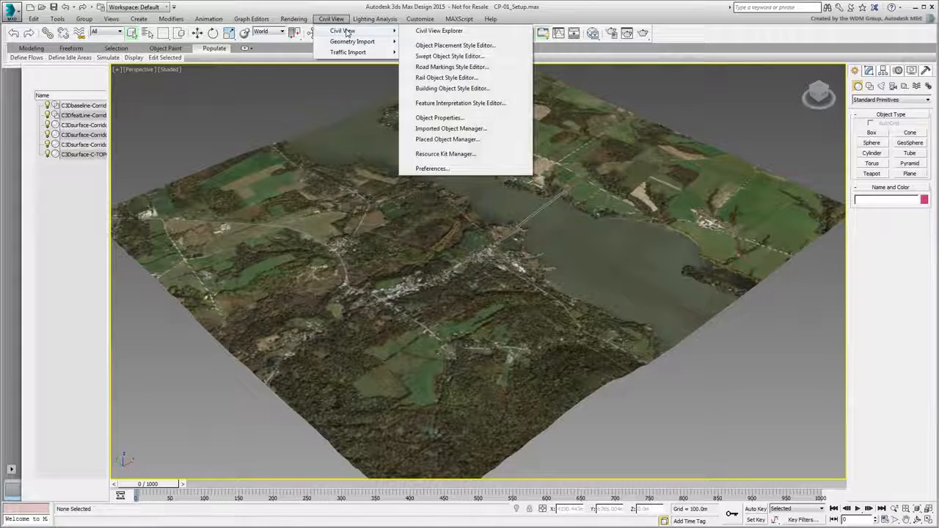
{"action": "left_click", "coordinate": [440, 31]}
{"action": "left_click_drag", "start_coordinate": [623, 15], "coordinate": [117, 129]}
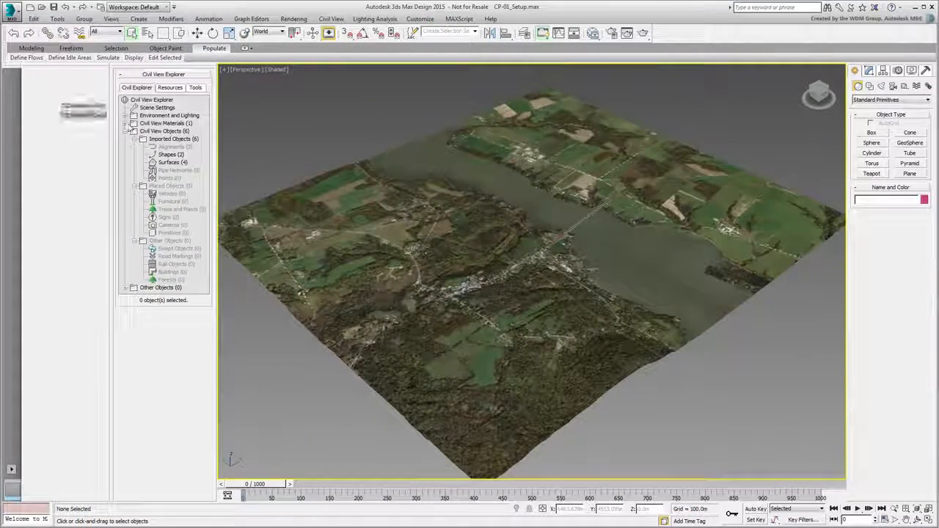
Step: Examine the corridor baseline shape's parameters in the Civil View Explorer, leaving nothing selected
{"action": "left_click", "coordinate": [73, 105]}
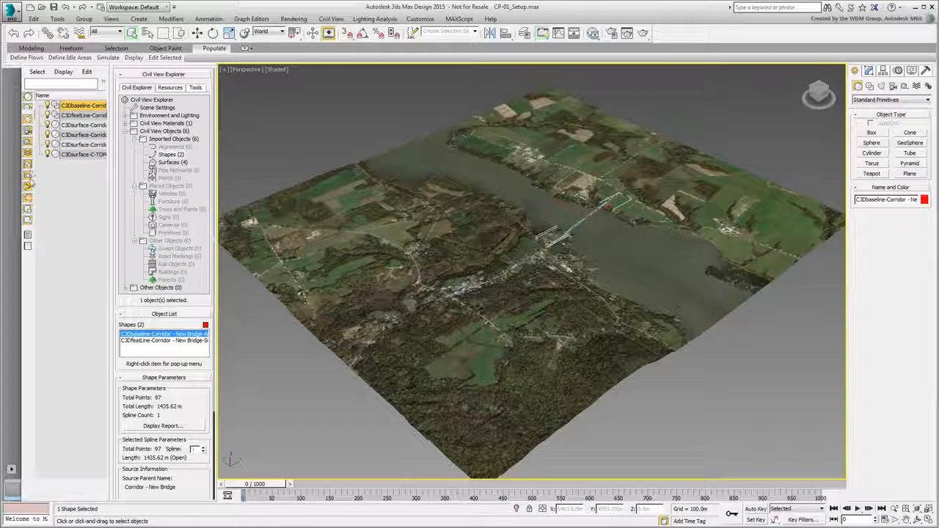
{"action": "left_click", "coordinate": [286, 406]}
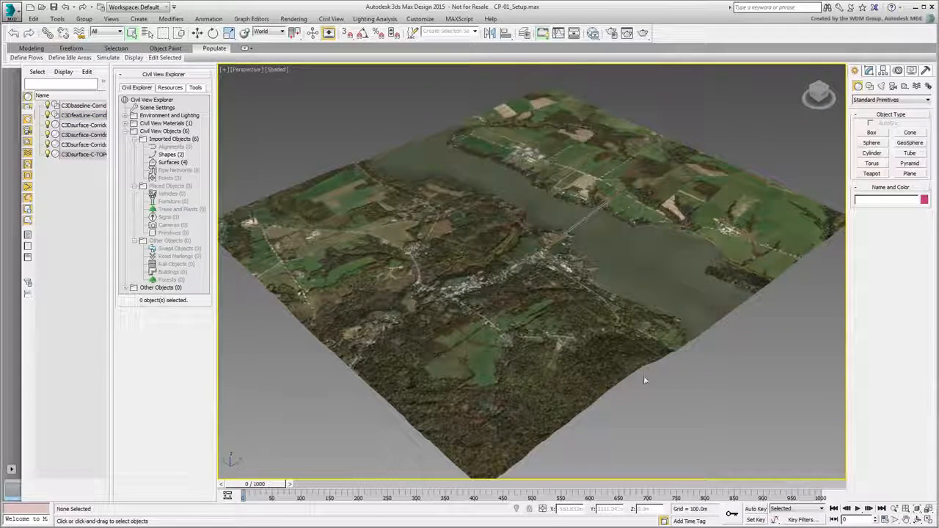
Step: Create a daylight system through the Civil View Explorer with the recommended mr Photographic Exposure Control, placing the compass beside the terrain and the sun above it
{"action": "left_click", "coordinate": [928, 87]}
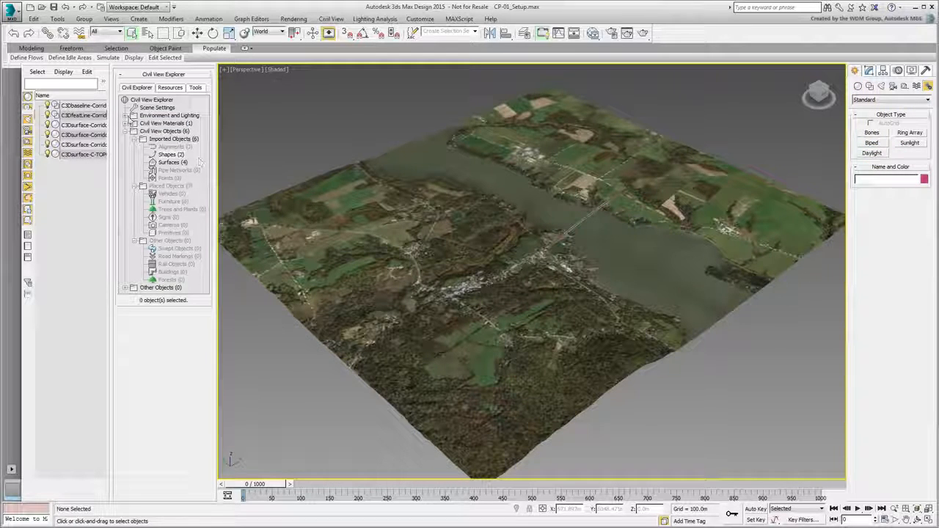
{"action": "left_click", "coordinate": [126, 118]}
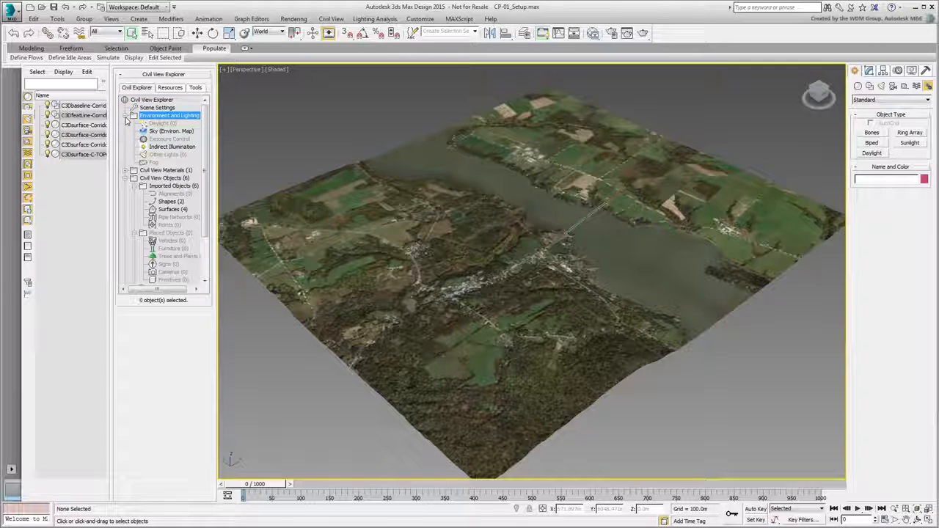
{"action": "left_click", "coordinate": [161, 124]}
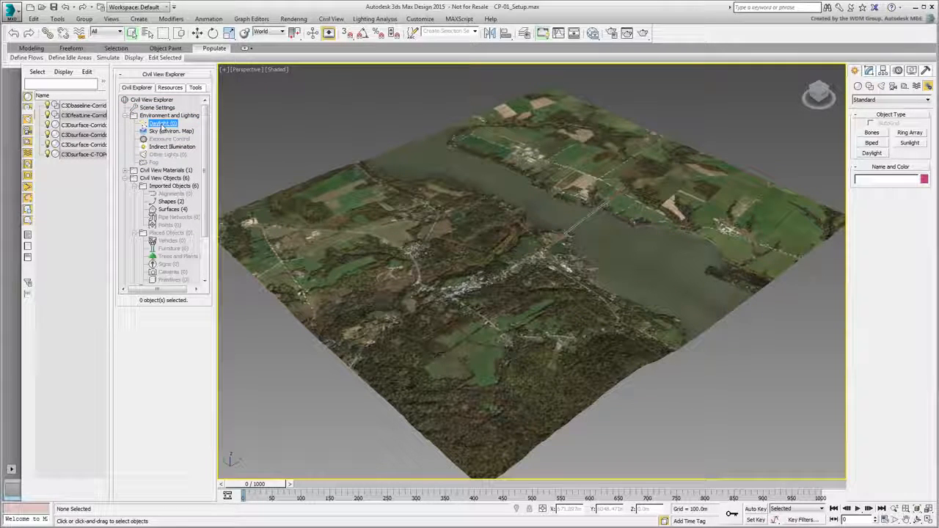
{"action": "right_click", "coordinate": [162, 126]}
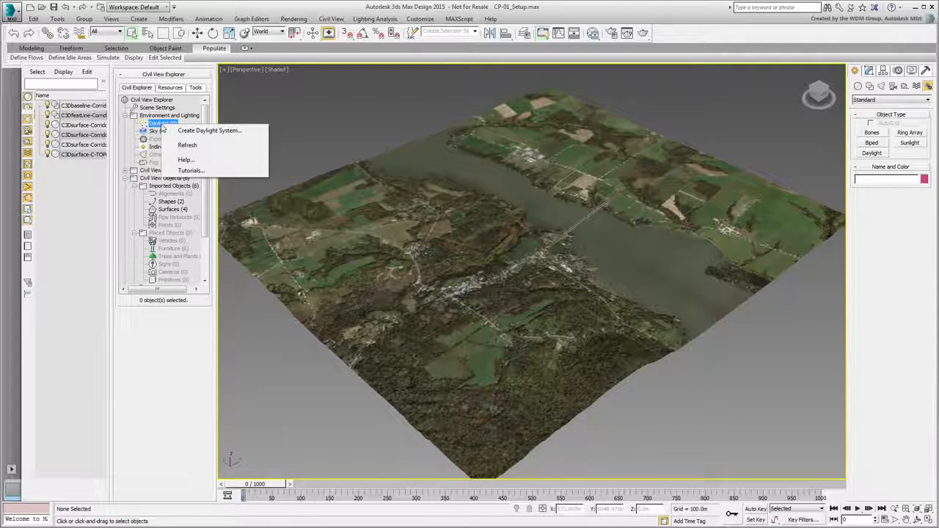
{"action": "left_click", "coordinate": [216, 130]}
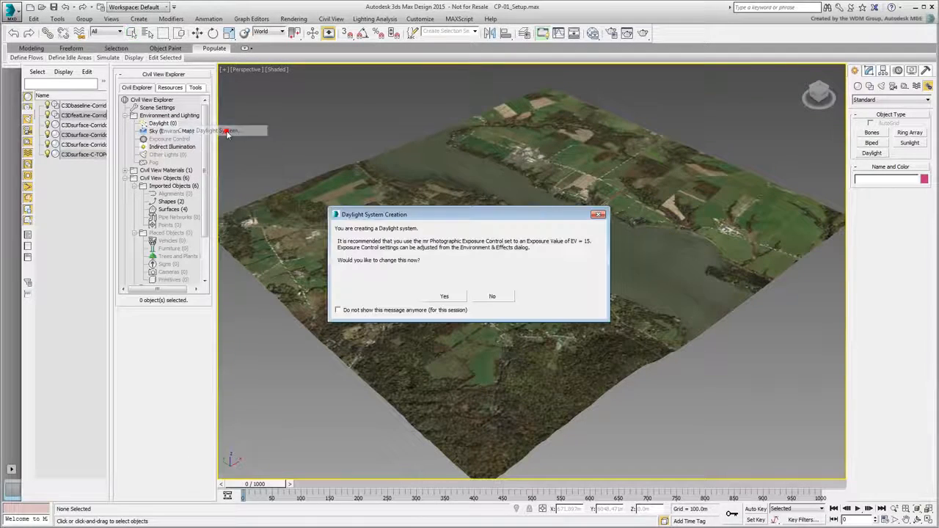
{"action": "left_click", "coordinate": [442, 297]}
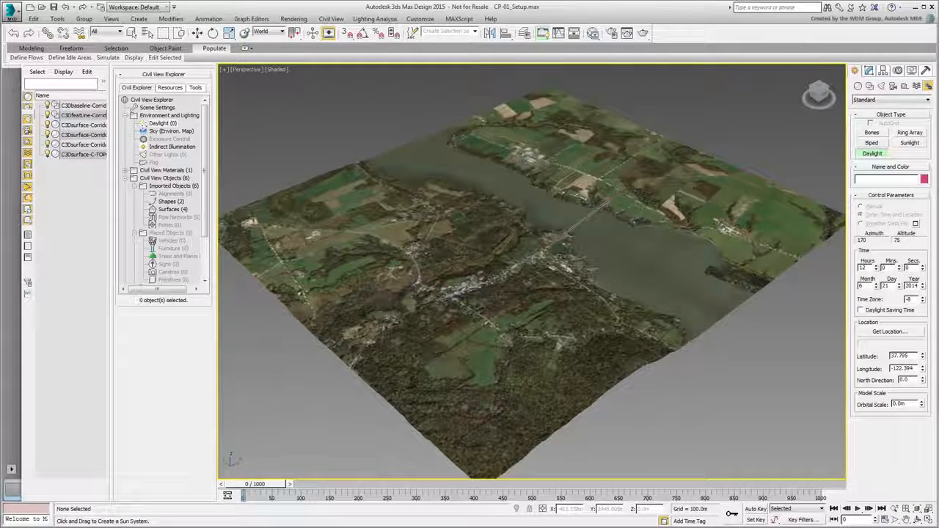
{"action": "left_click_drag", "start_coordinate": [276, 377], "coordinate": [330, 385]}
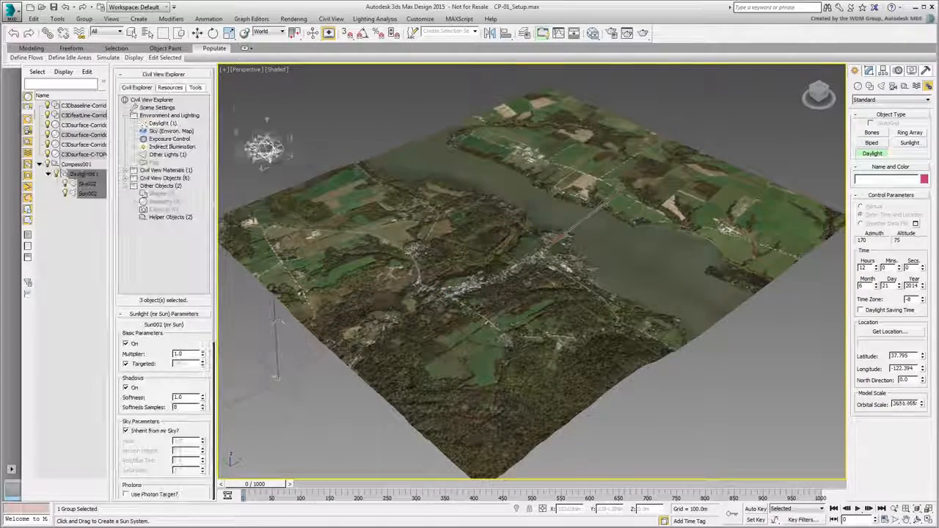
{"action": "left_click", "coordinate": [279, 312]}
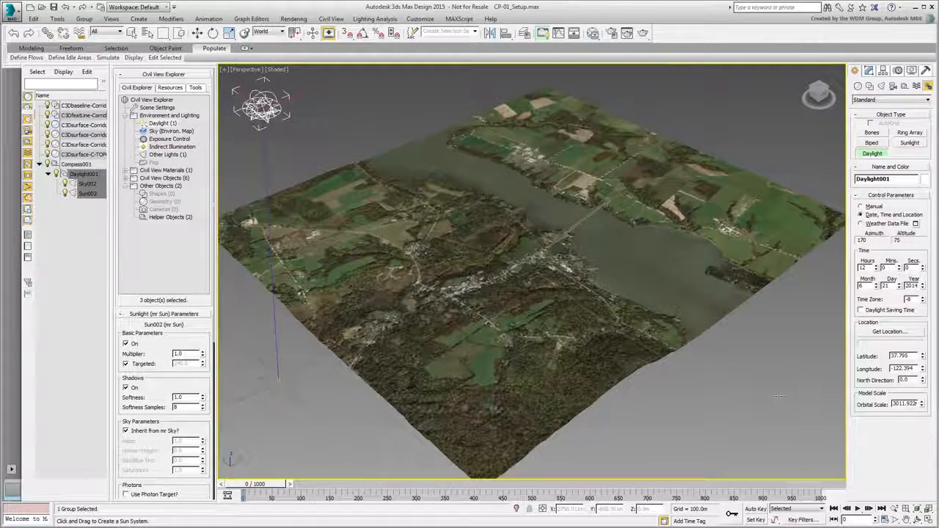
Step: Set the daylight system's hour to 14 and its geographic location to Albany, NY, and finish the creation
{"action": "left_click", "coordinate": [876, 266]}
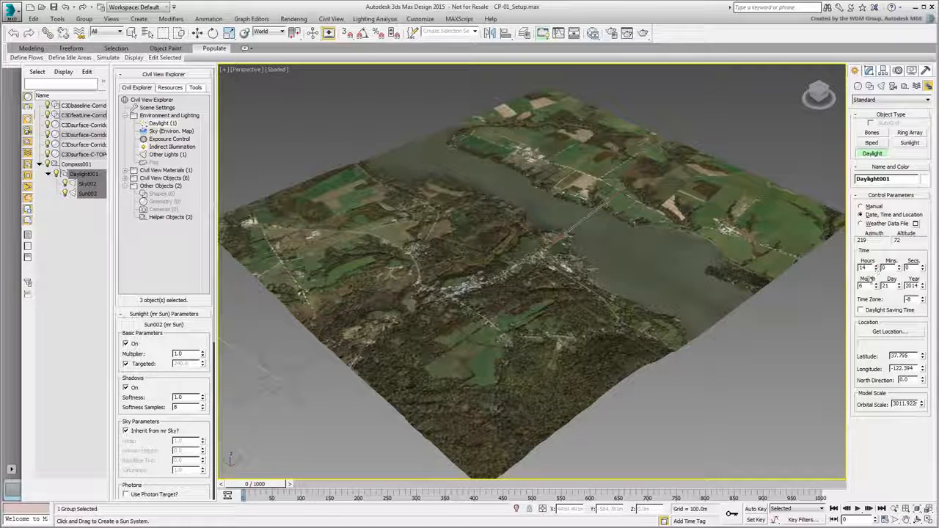
{"action": "left_click", "coordinate": [877, 266]}
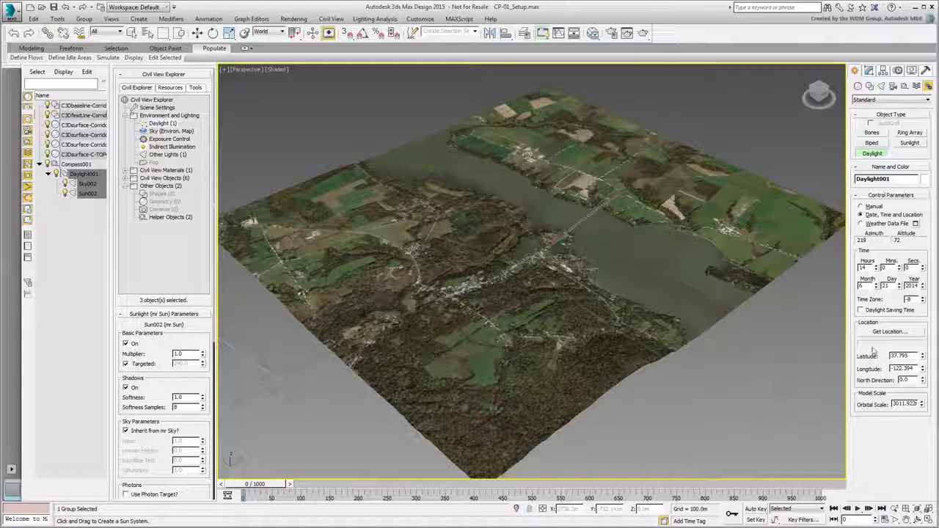
{"action": "left_click", "coordinate": [889, 331]}
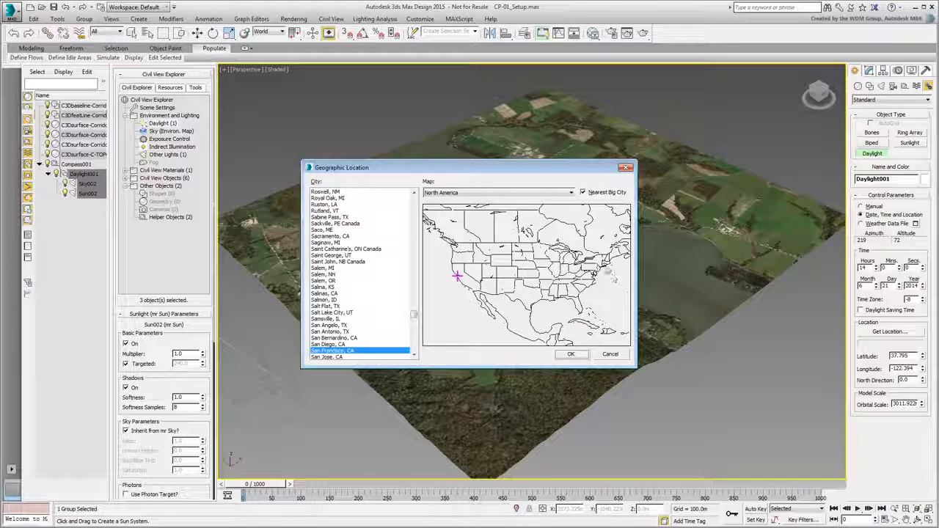
{"action": "left_click", "coordinate": [597, 260]}
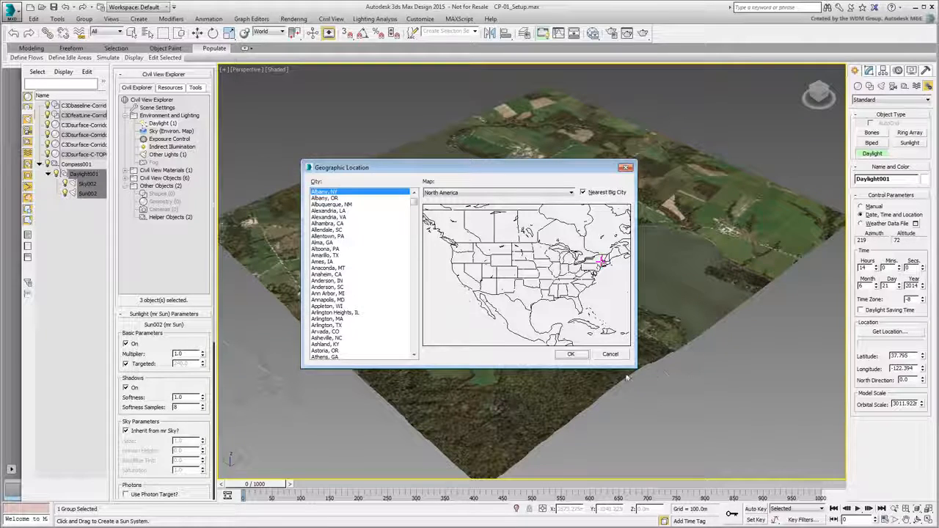
{"action": "left_click", "coordinate": [571, 354]}
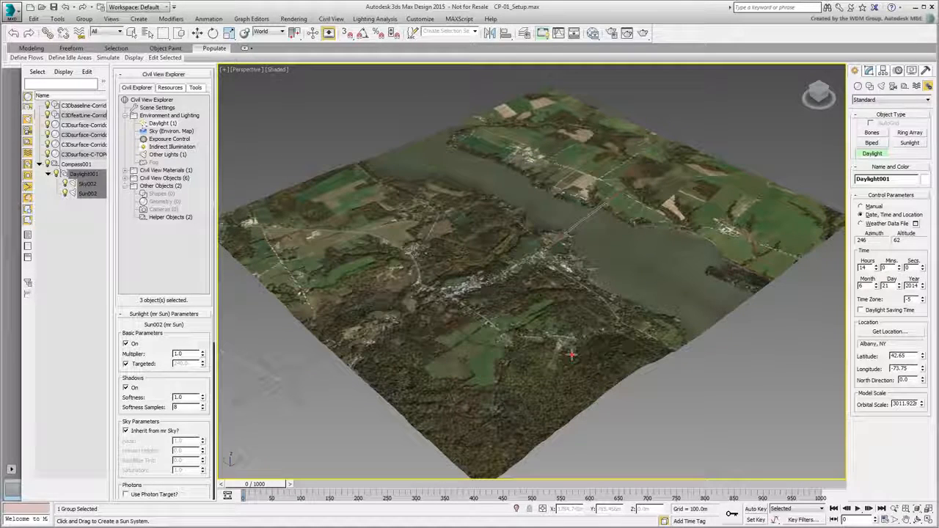
{"action": "right_click", "coordinate": [754, 386]}
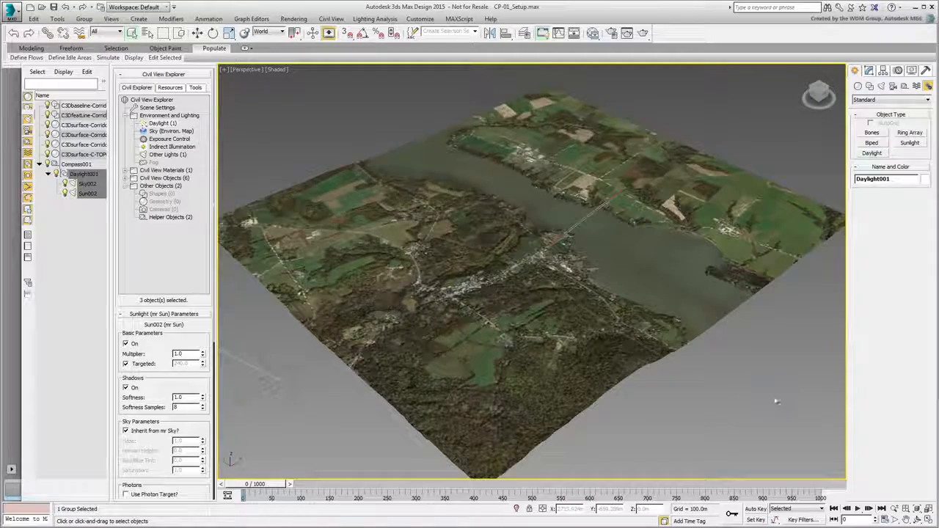
Step: Render the perspective view from a low angle looking across the river along the bridge
{"action": "middle_click_drag", "start_coordinate": [584, 258], "coordinate": [515, 161], "text": "alt"}
{"action": "left_click", "coordinate": [561, 255]}
{"action": "scroll", "coordinate": [562, 256], "scroll_direction": "up", "scroll_amount": 5}
{"action": "scroll", "coordinate": [516, 162], "scroll_direction": "down", "scroll_amount": 5}
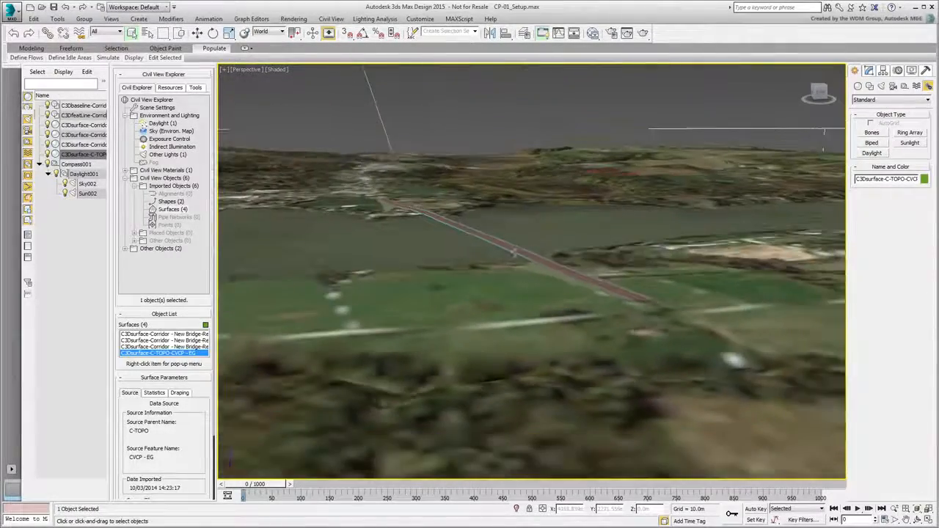
{"action": "left_click", "coordinate": [543, 199]}
{"action": "middle_click_drag", "start_coordinate": [542, 200], "coordinate": [451, 370], "text": "alt"}
{"action": "left_click", "coordinate": [642, 33]}
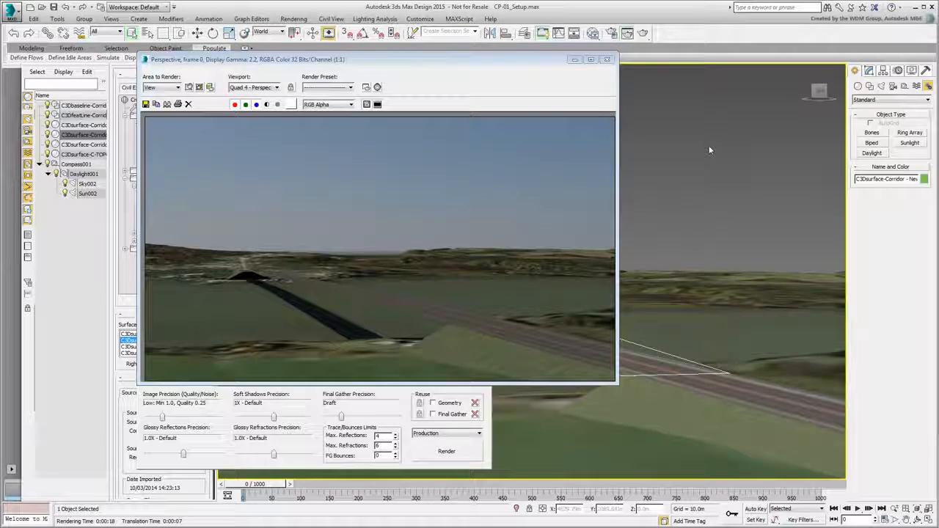
Step: Set the exposure control's Exposure Value to 14.0 and render the bridge view again
{"action": "left_click_drag", "start_coordinate": [462, 62], "coordinate": [594, 76]}
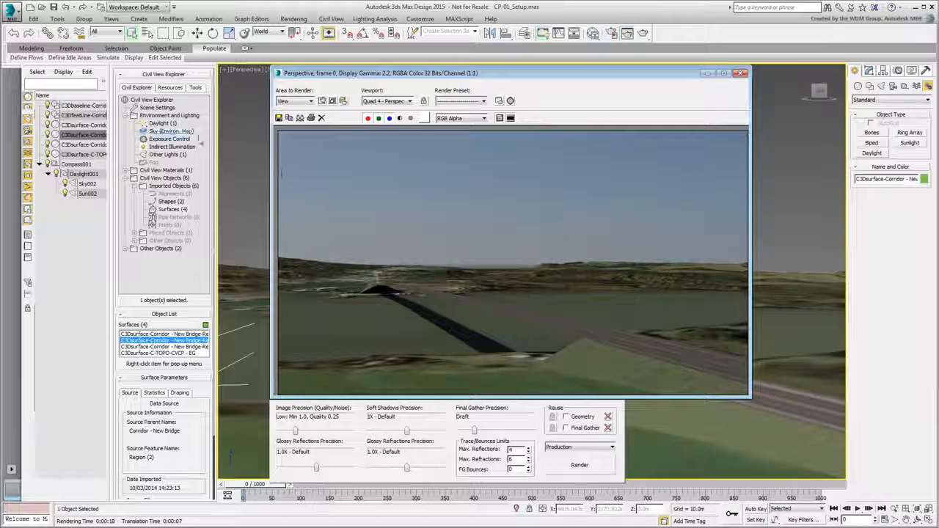
{"action": "left_click", "coordinate": [169, 139]}
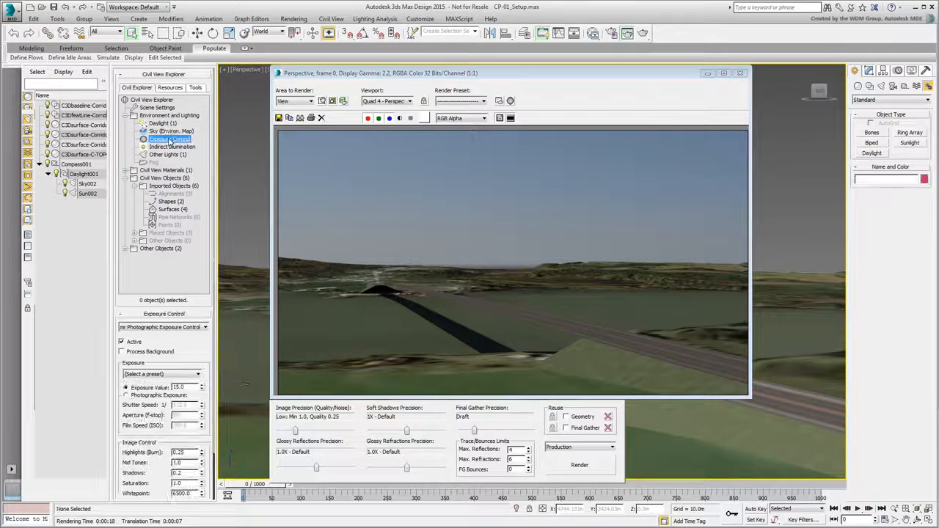
{"action": "double_click", "coordinate": [185, 386]}
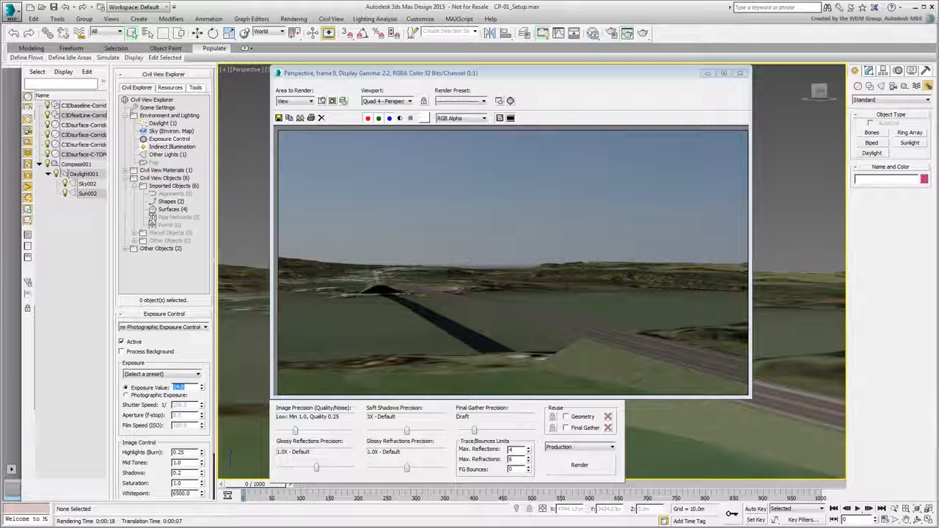
{"action": "left_click", "coordinate": [579, 465]}
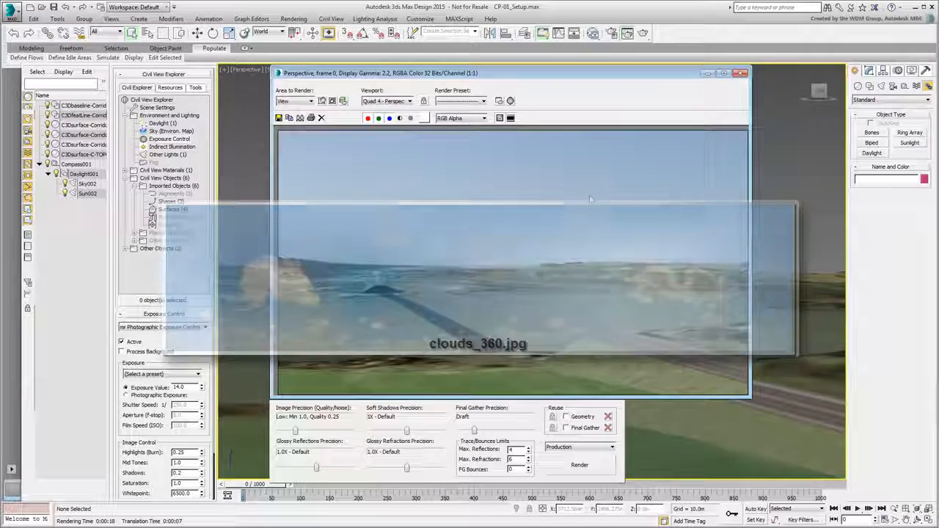
Step: Bring the mr Physical Sky environment map into the Slate Material Editor as an instance
{"action": "left_click", "coordinate": [510, 102]}
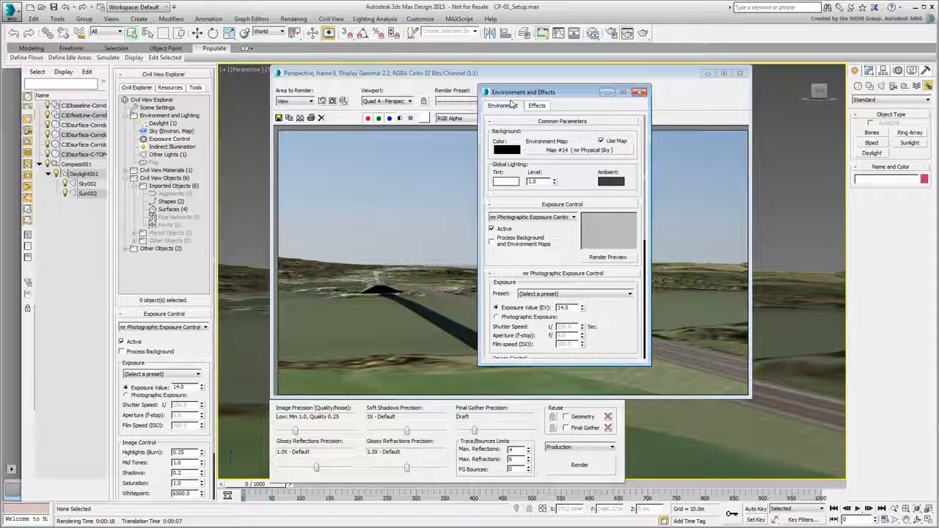
{"action": "left_click_drag", "start_coordinate": [556, 94], "coordinate": [289, 163]}
{"action": "left_click", "coordinate": [740, 72]}
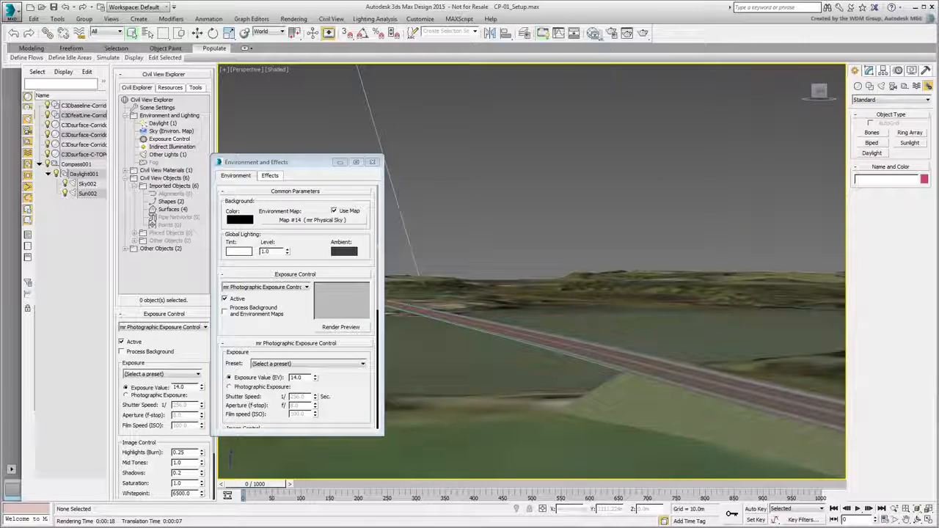
{"action": "left_click", "coordinate": [593, 34]}
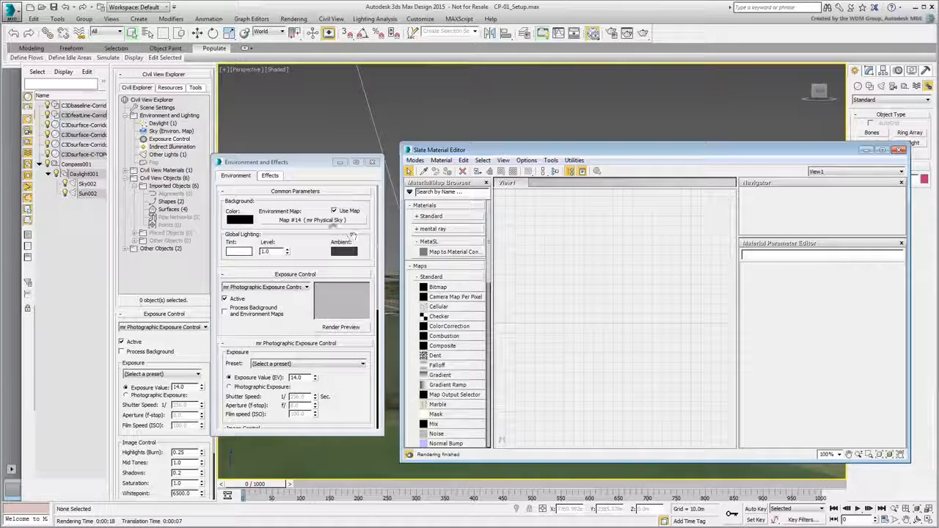
{"action": "left_click_drag", "start_coordinate": [325, 221], "coordinate": [657, 299]}
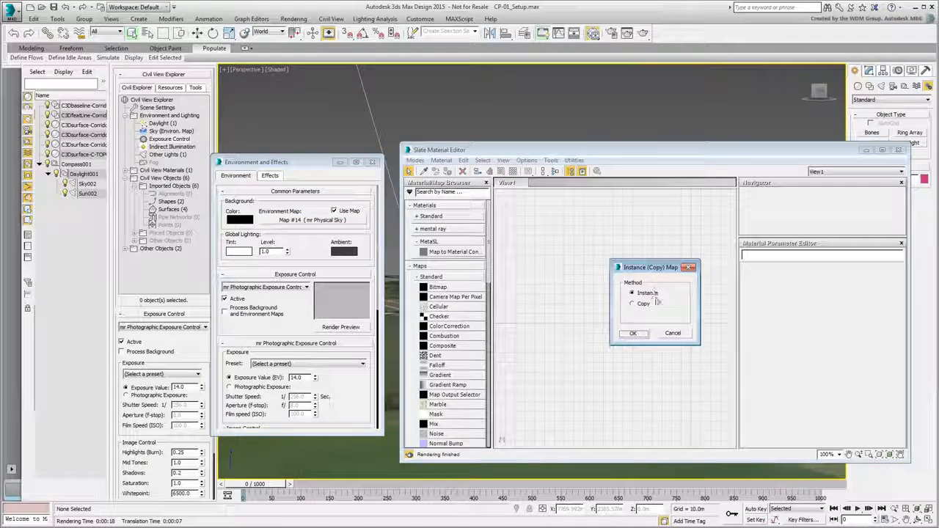
{"action": "left_click", "coordinate": [632, 333]}
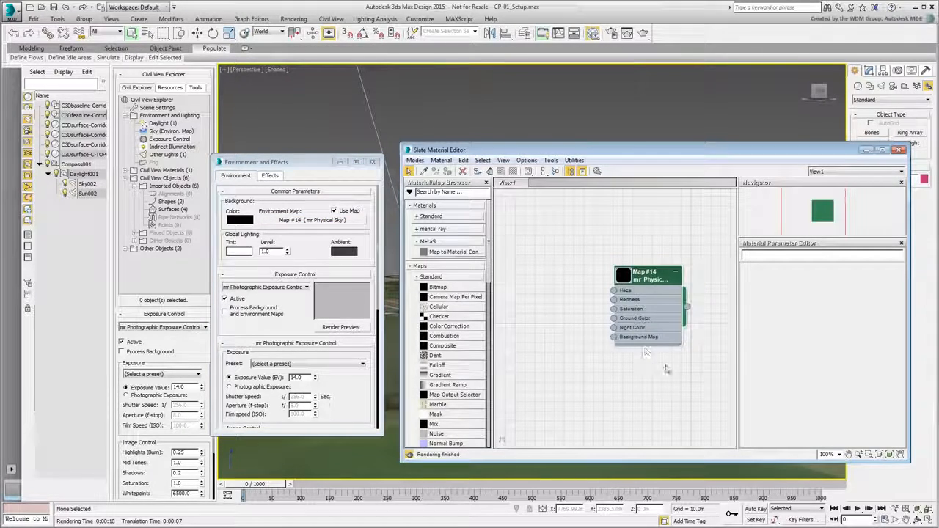
Step: Connect a Bitmap using clouds_360.jpg from the C3D_to_3dsMax folder to the Background Map input of the mr Physical Sky map
{"action": "left_click_drag", "start_coordinate": [613, 342], "coordinate": [567, 314]}
{"action": "mouse_move", "coordinate": [594, 317]}
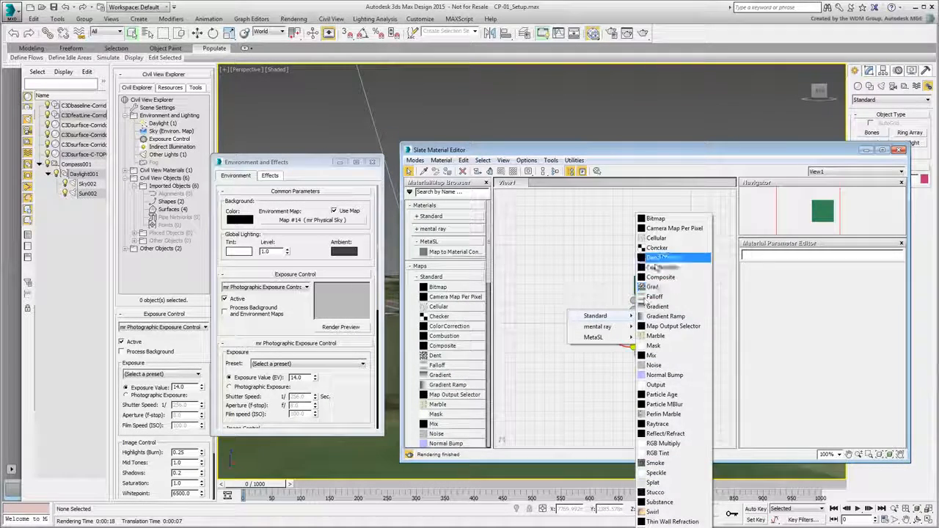
{"action": "left_click", "coordinate": [655, 220]}
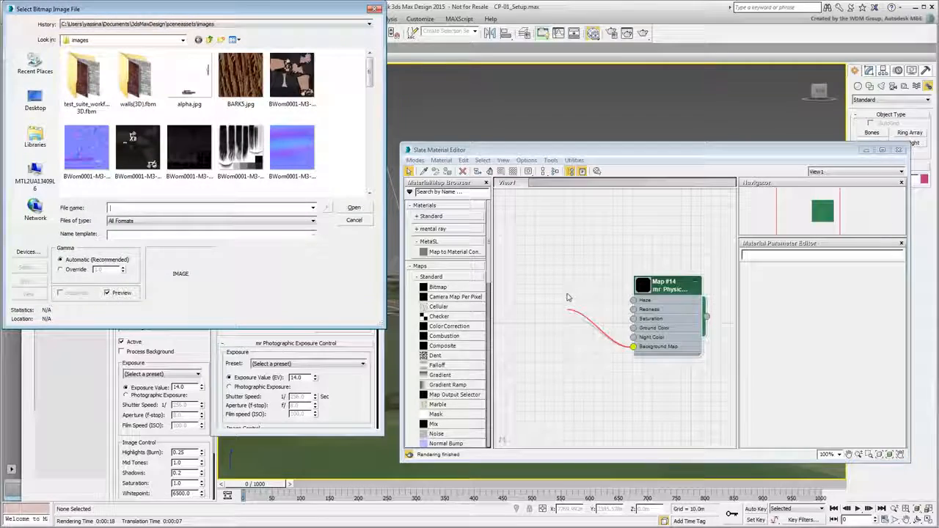
{"action": "left_click", "coordinate": [100, 42]}
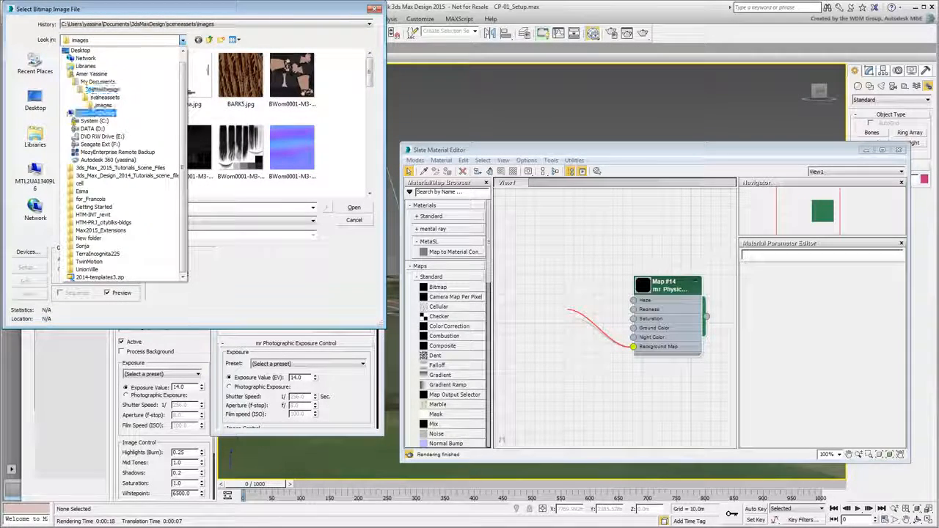
{"action": "left_click", "coordinate": [92, 120]}
{"action": "double_click", "coordinate": [92, 83]}
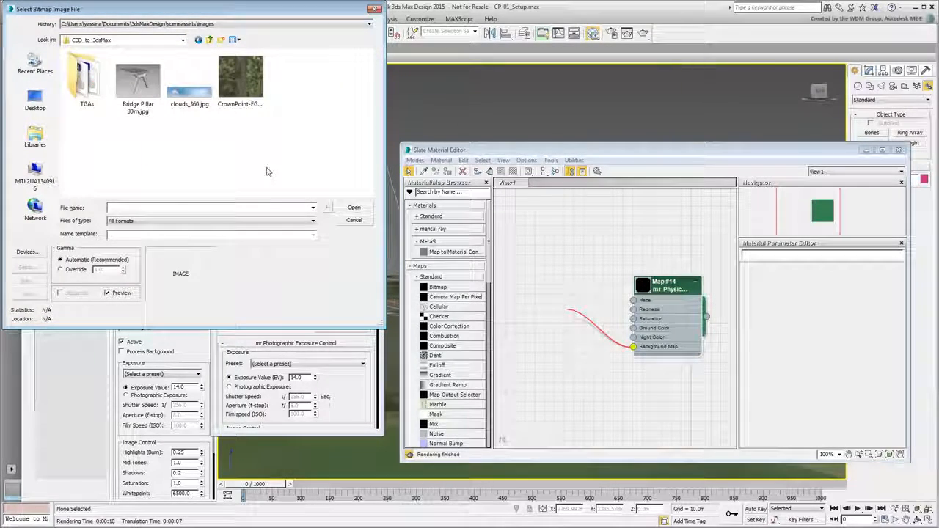
{"action": "left_click", "coordinate": [189, 79]}
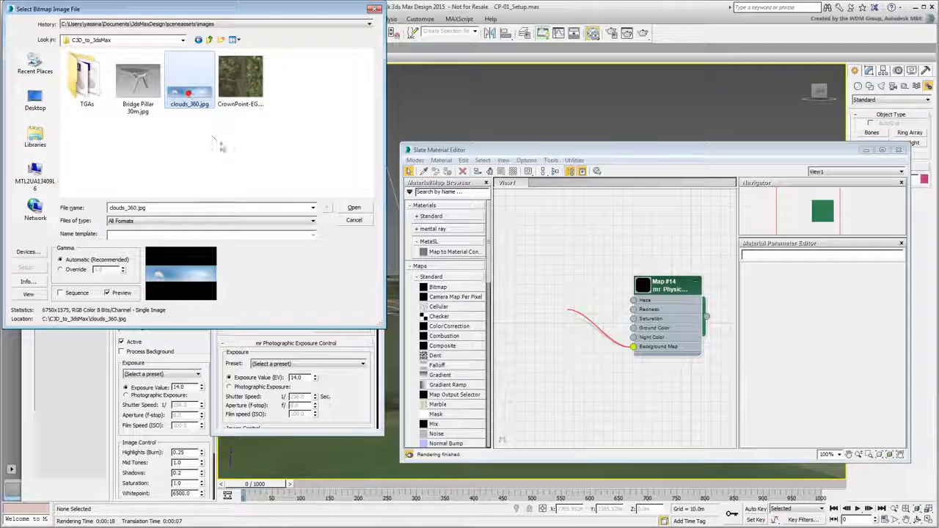
{"action": "left_click", "coordinate": [354, 208]}
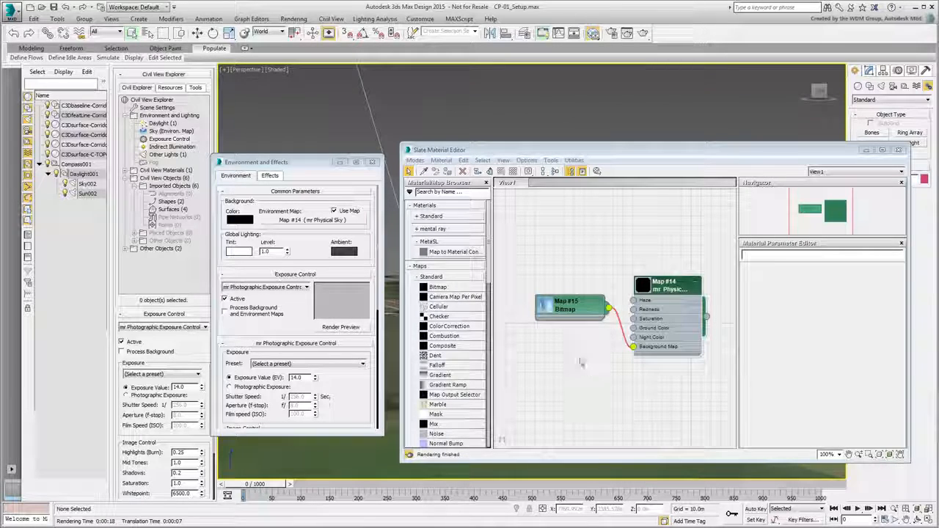
Step: Enlarge the cloud bitmap node's preview, turn off real-world scale and set its coordinates to Environ with Spherical Environment mapping
{"action": "double_click", "coordinate": [566, 307]}
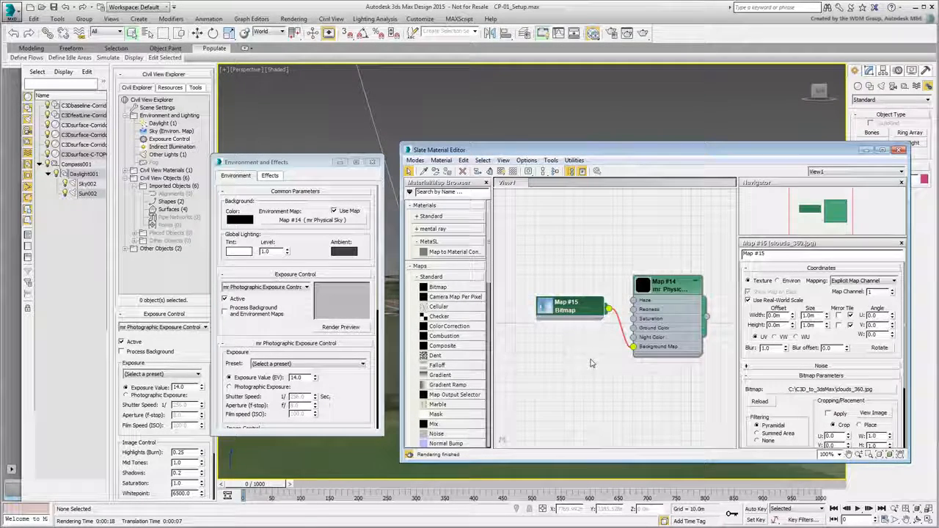
{"action": "double_click", "coordinate": [542, 308]}
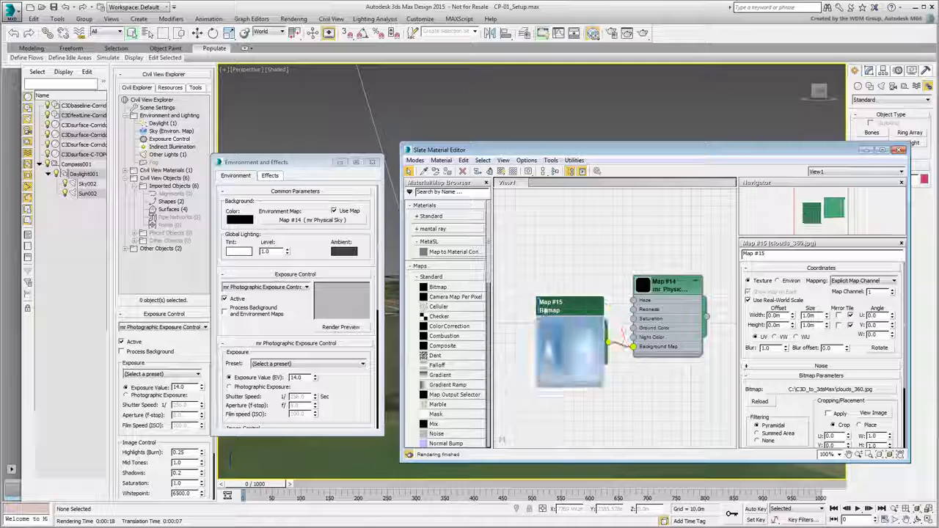
{"action": "left_click_drag", "start_coordinate": [542, 308], "coordinate": [512, 258]}
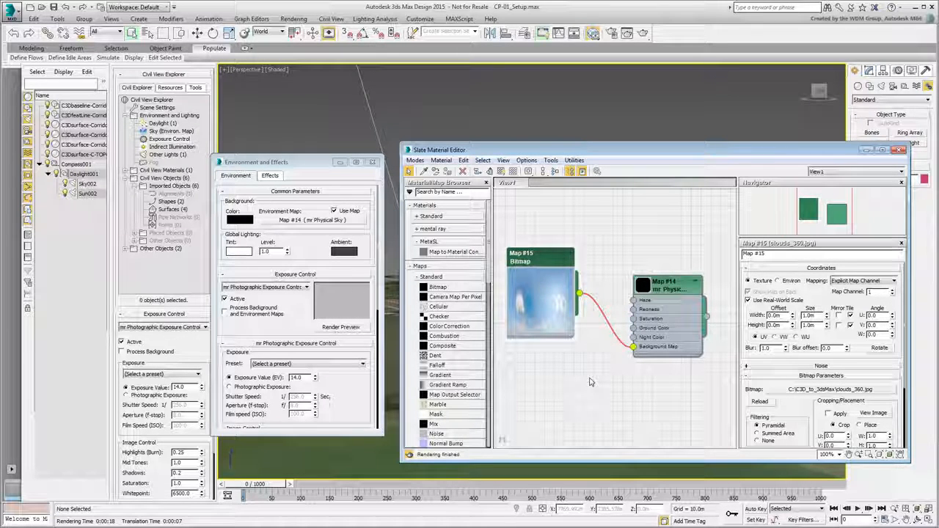
{"action": "left_click", "coordinate": [747, 300]}
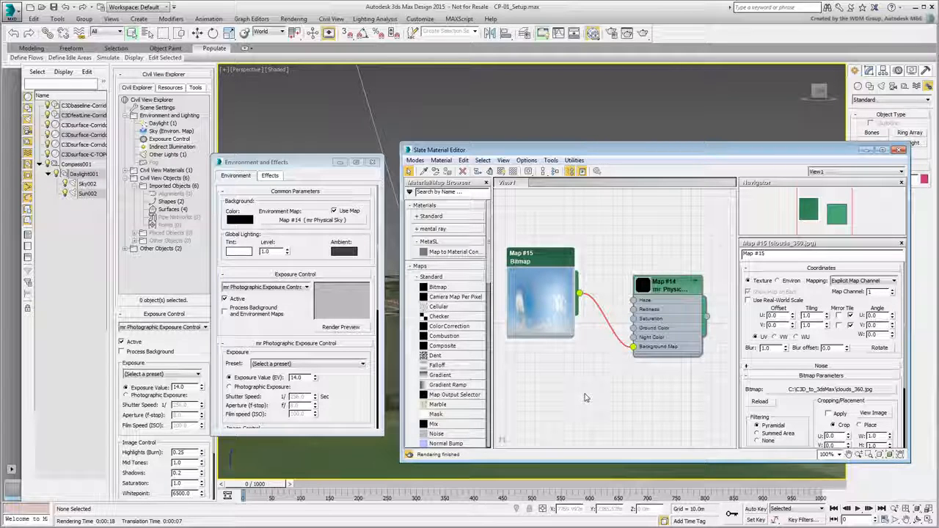
{"action": "left_click", "coordinate": [779, 281]}
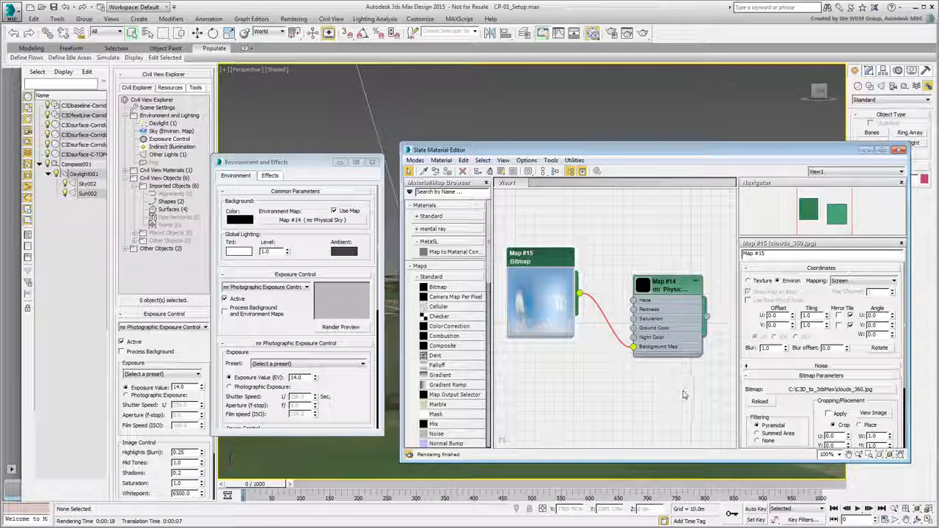
{"action": "left_click", "coordinate": [860, 280]}
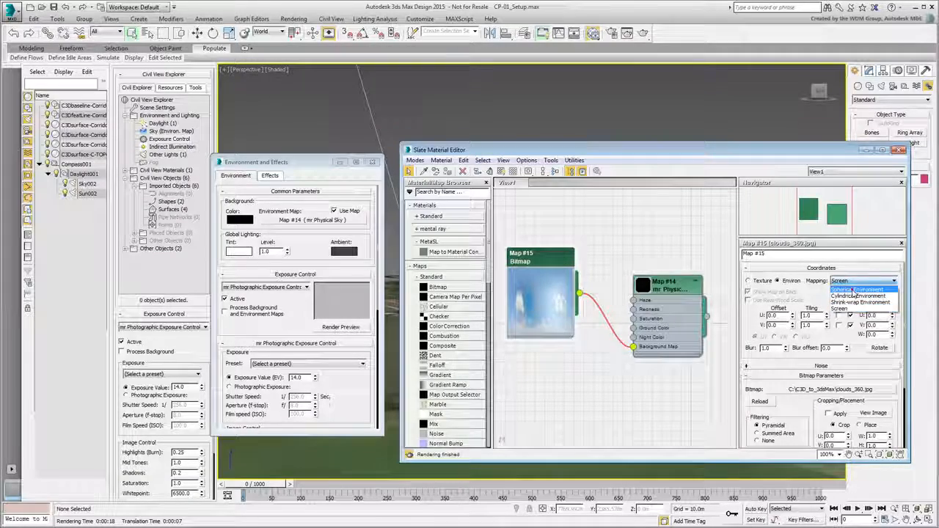
{"action": "left_click", "coordinate": [855, 290]}
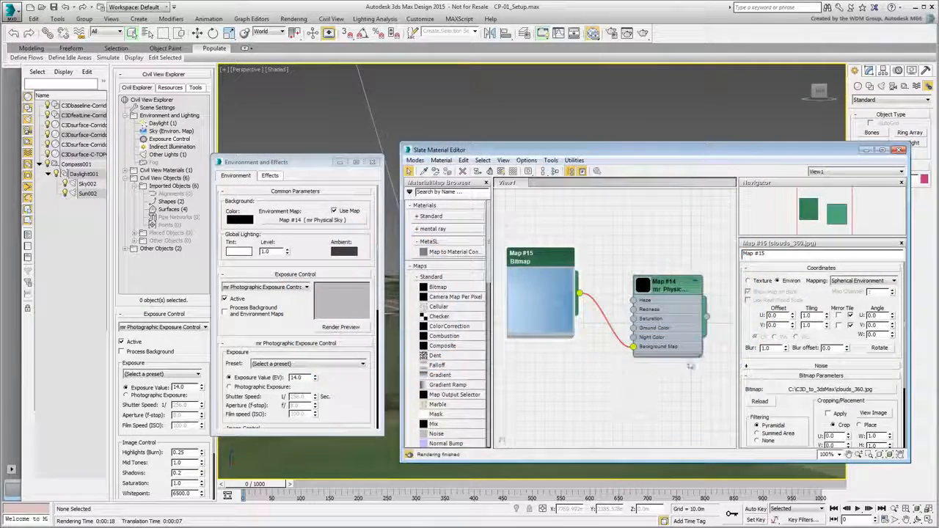
Step: Set the cloud bitmap's V tiling to 2.0 and its V offset to 0.25
{"action": "double_click", "coordinate": [807, 325]}
{"action": "type", "text": "2"}
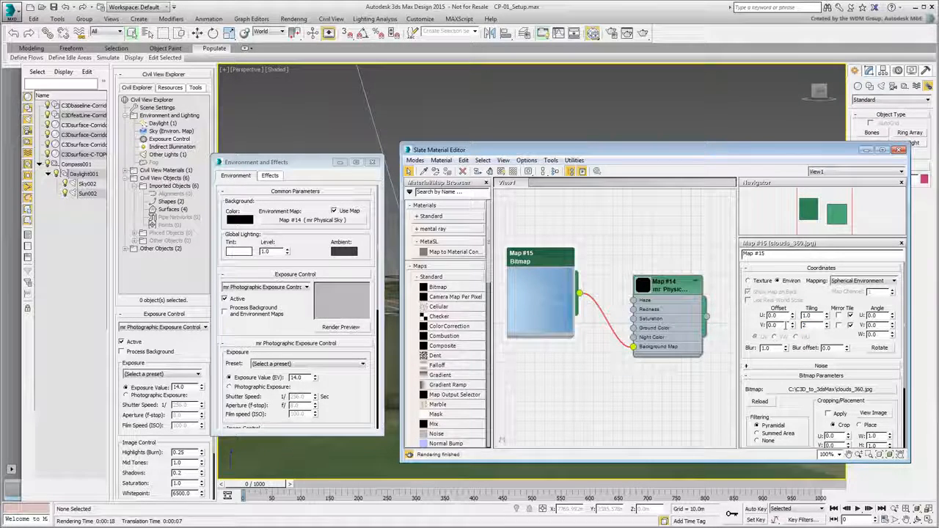
{"action": "left_click_drag", "start_coordinate": [784, 325], "coordinate": [747, 329]}
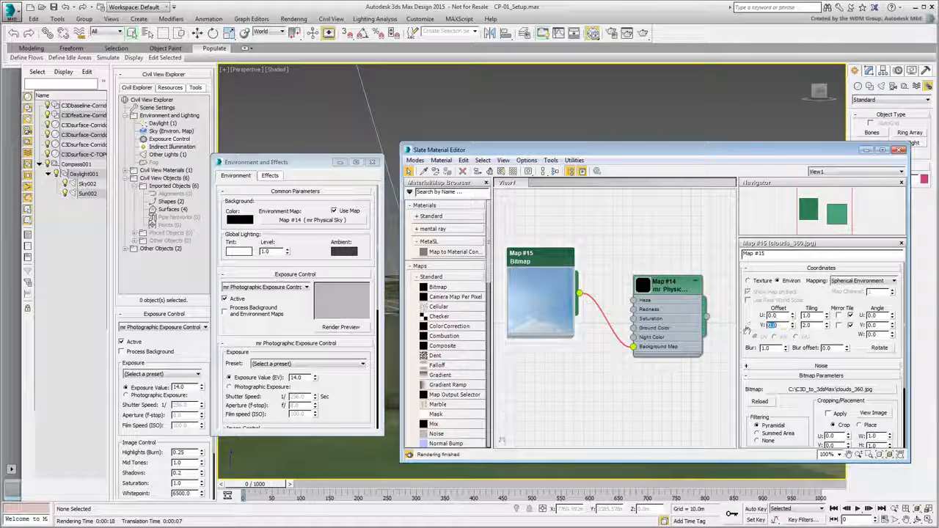
{"action": "type", "text": "0.25"}
{"action": "key", "text": "Return"}
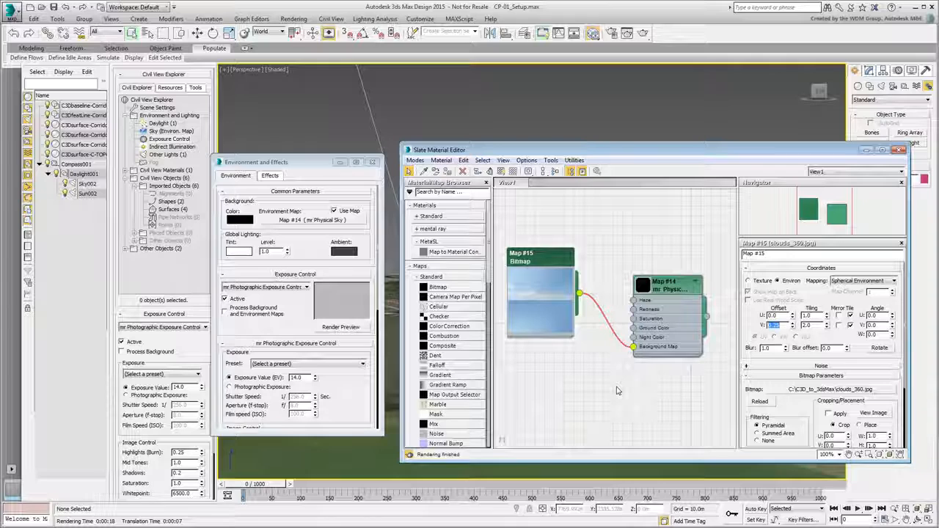
Step: Enable the custom background map in the mr Physical Sky parameters and render the bridge view
{"action": "double_click", "coordinate": [666, 288]}
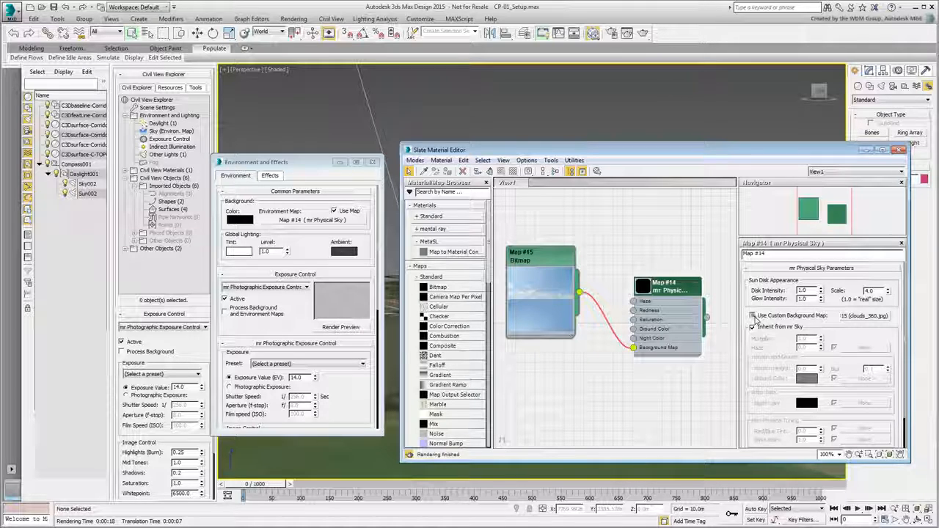
{"action": "left_click", "coordinate": [752, 316]}
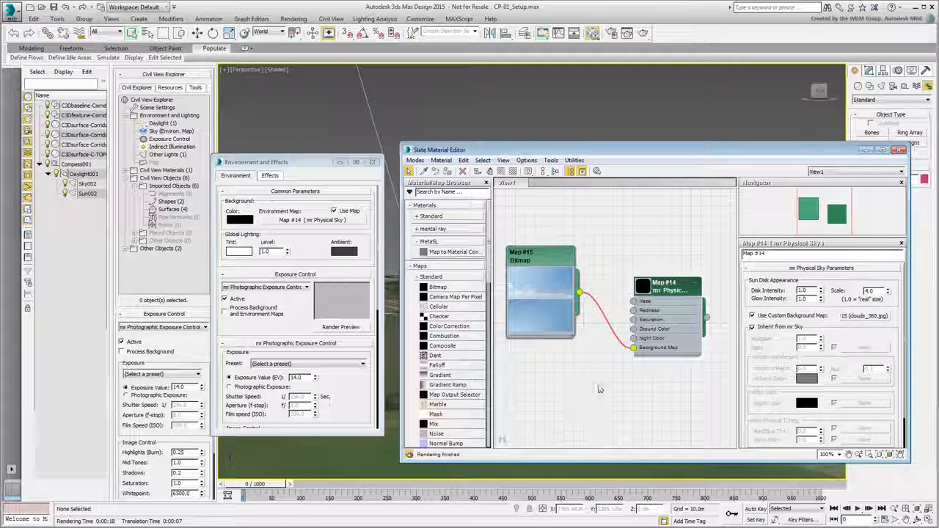
{"action": "left_click", "coordinate": [643, 33]}
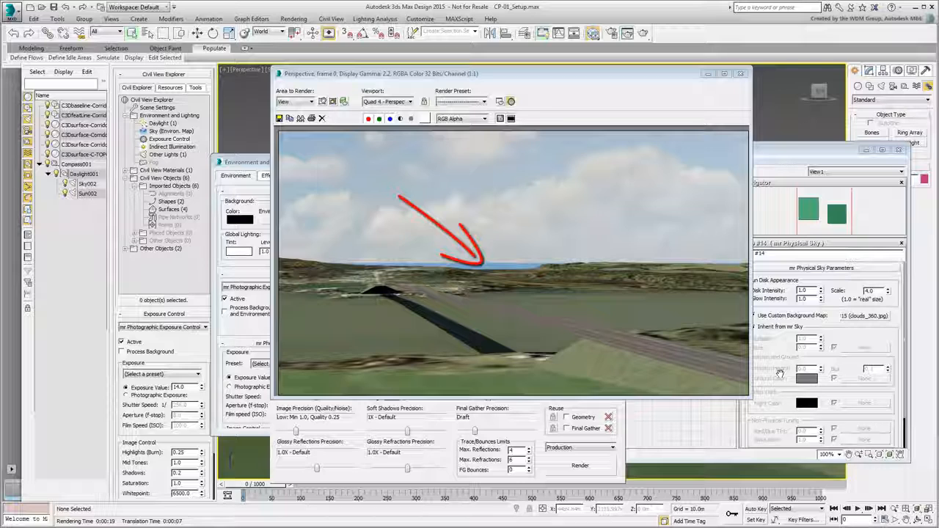
Step: Set the cloud bitmap's V tiling to 1.85 and its V offset to 0.23
{"action": "left_click", "coordinate": [699, 426]}
{"action": "double_click", "coordinate": [540, 257]}
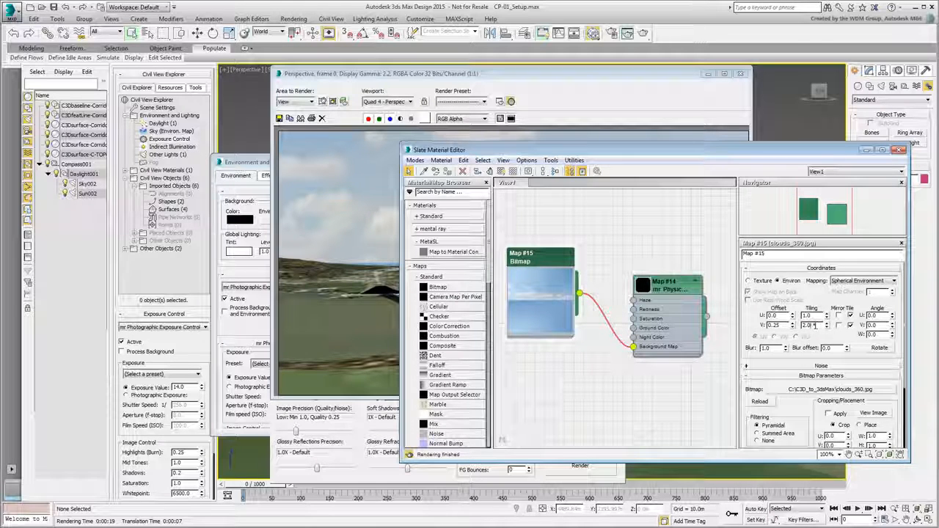
{"action": "left_click_drag", "start_coordinate": [813, 324], "coordinate": [797, 324]}
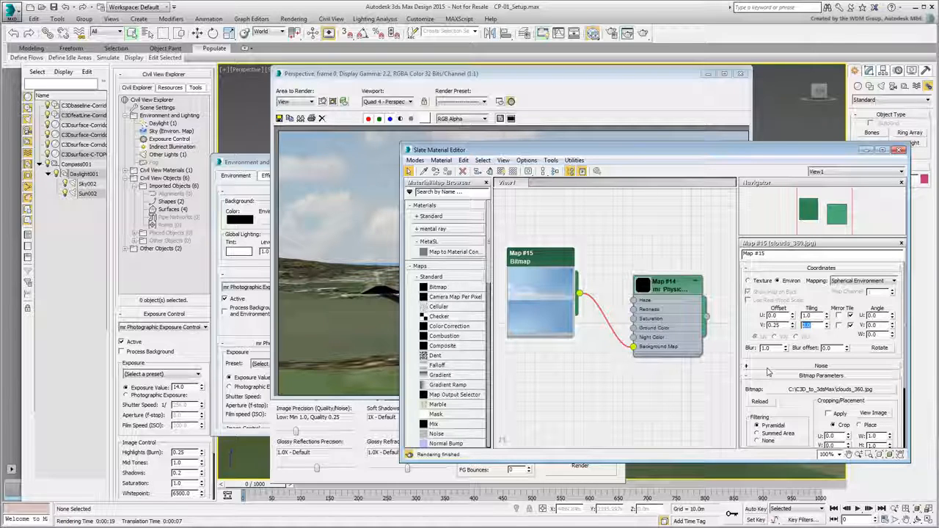
{"action": "type", "text": "1.85"}
{"action": "key", "text": "Return"}
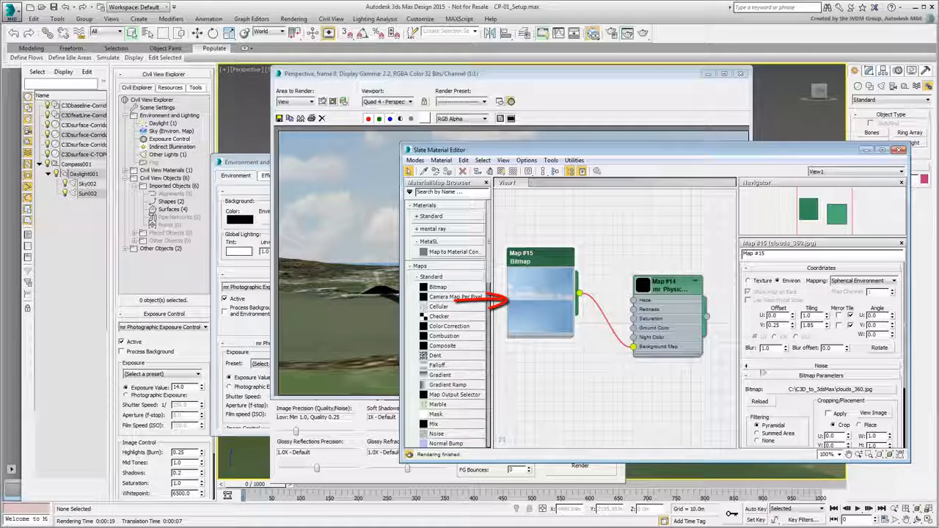
{"action": "double_click", "coordinate": [774, 325]}
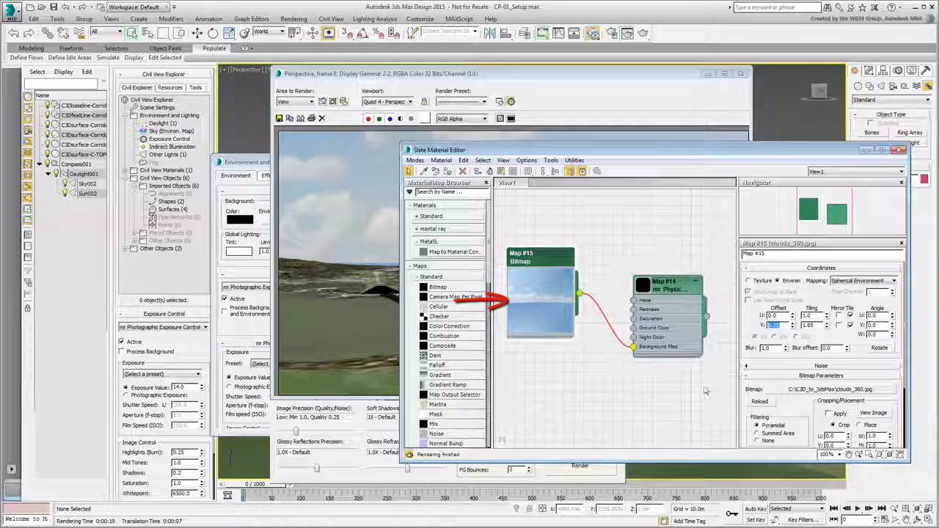
{"action": "type", "text": "0.23"}
{"action": "key", "text": "Return"}
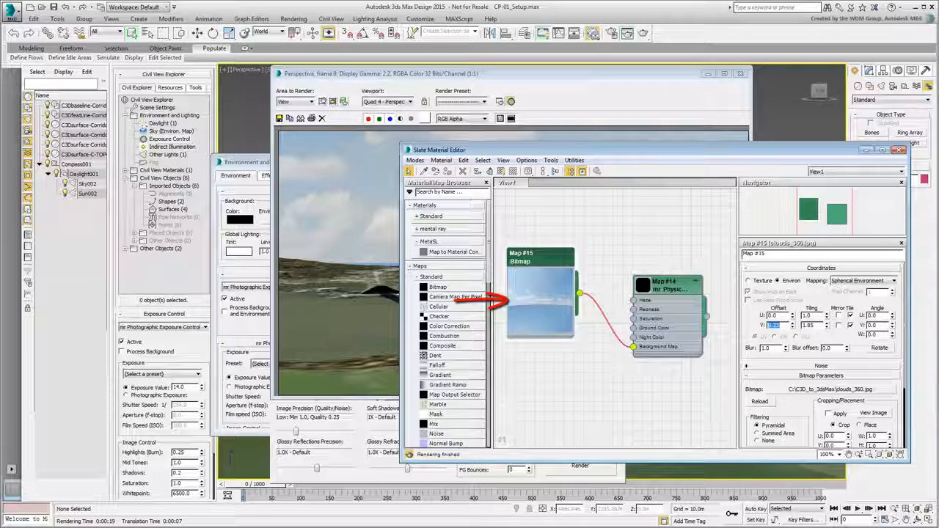
Step: Render the bridge view with the adjusted cloud background, and close the render, material editor and environment windows
{"action": "left_click", "coordinate": [599, 76]}
{"action": "left_click", "coordinate": [579, 465]}
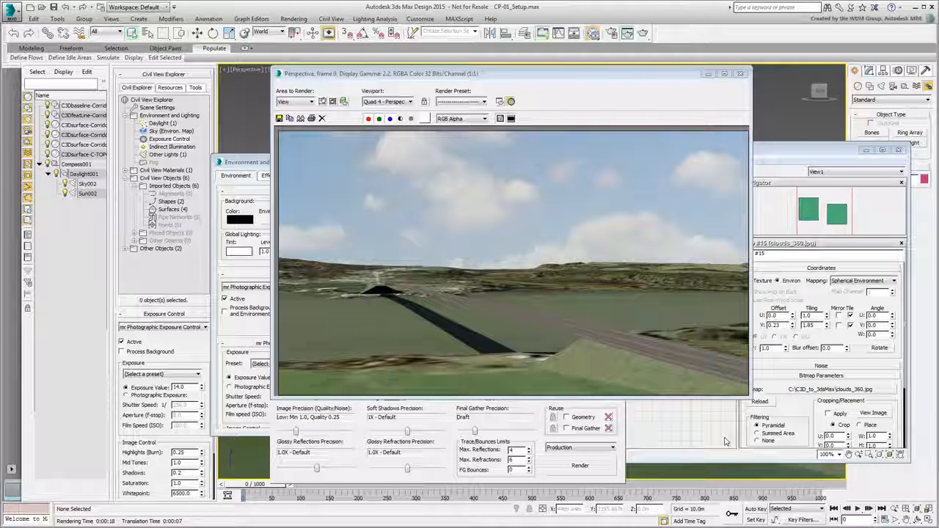
{"action": "left_click", "coordinate": [740, 73]}
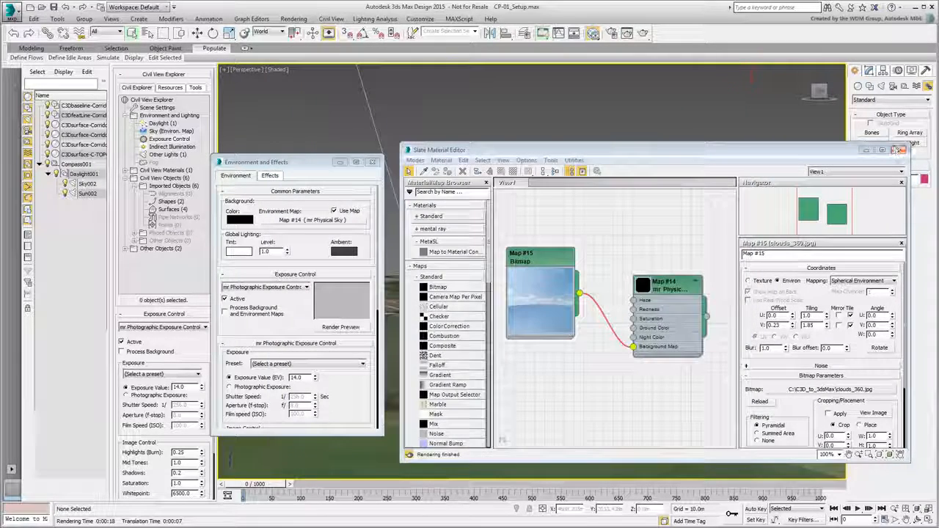
{"action": "left_click", "coordinate": [899, 150]}
{"action": "left_click", "coordinate": [373, 162]}
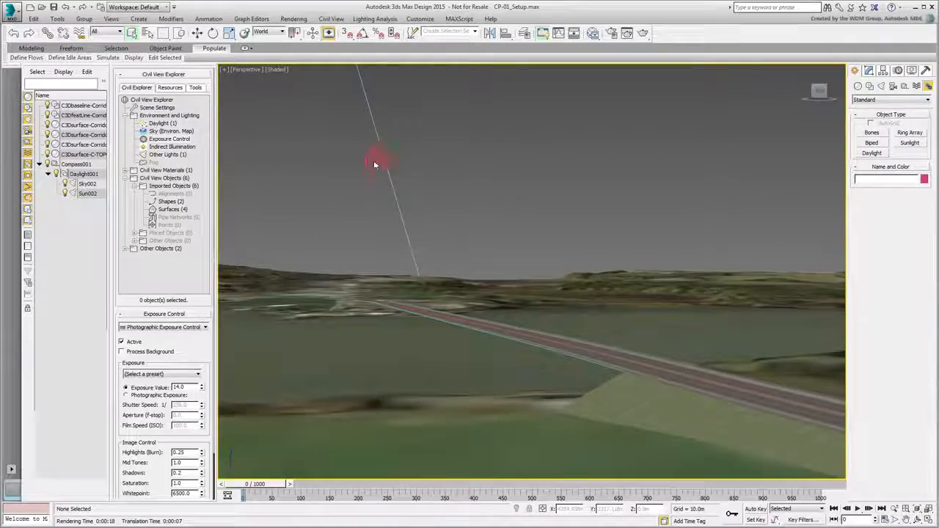